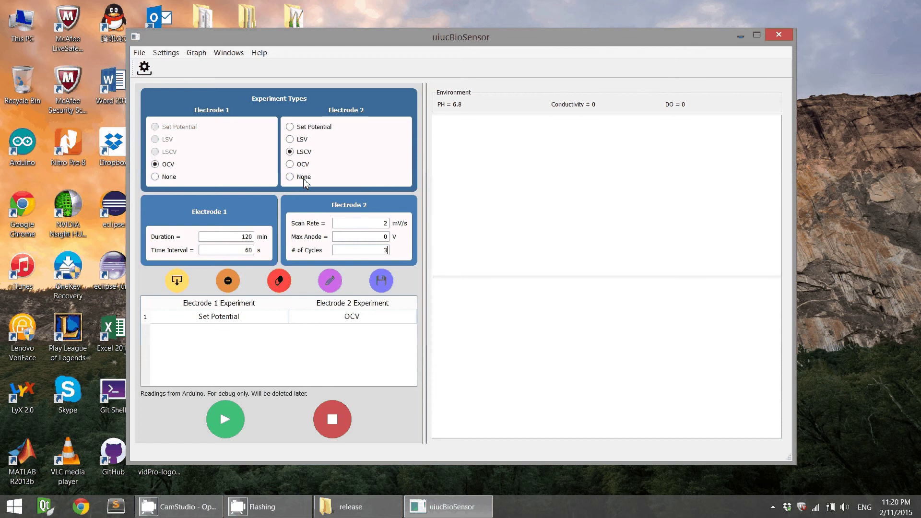
# Load the parameters of the queued Set Potential / OCV experiment and make them editable
pyautogui.click(218, 319)
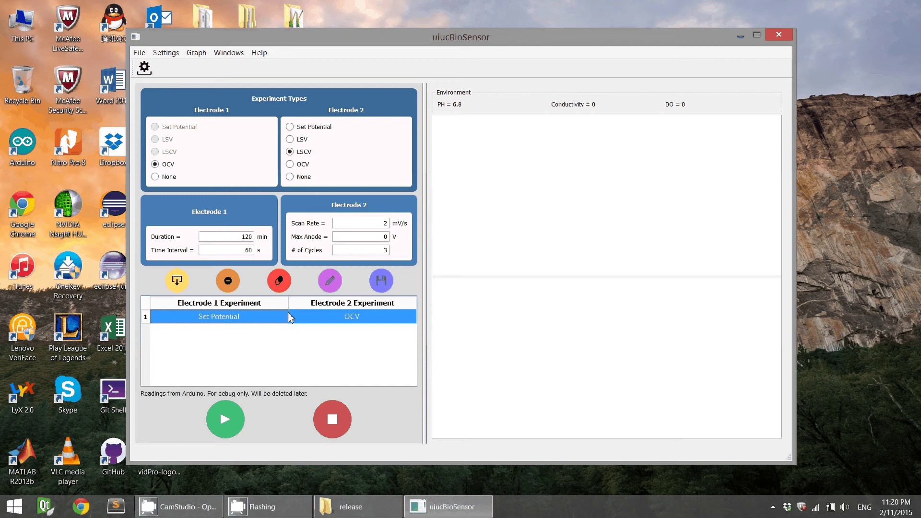
pyautogui.click(238, 319)
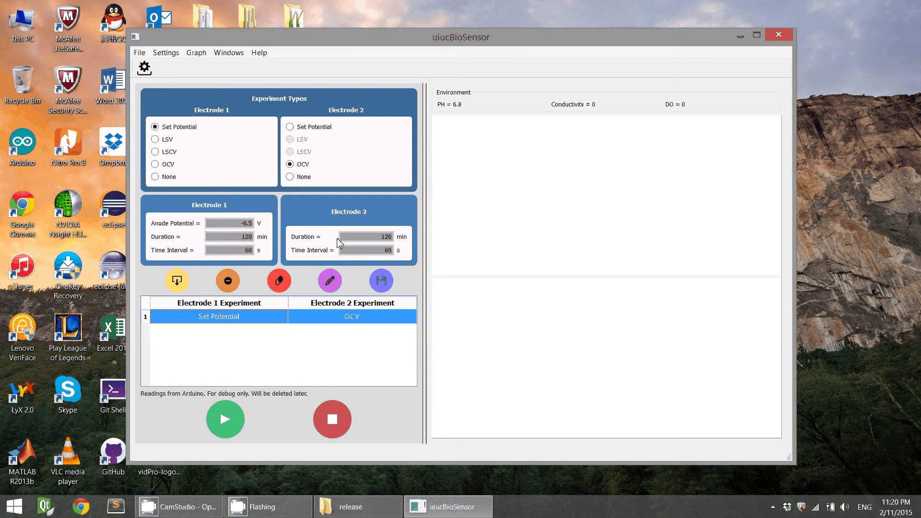
pyautogui.click(248, 223)
pyautogui.press('Tab')
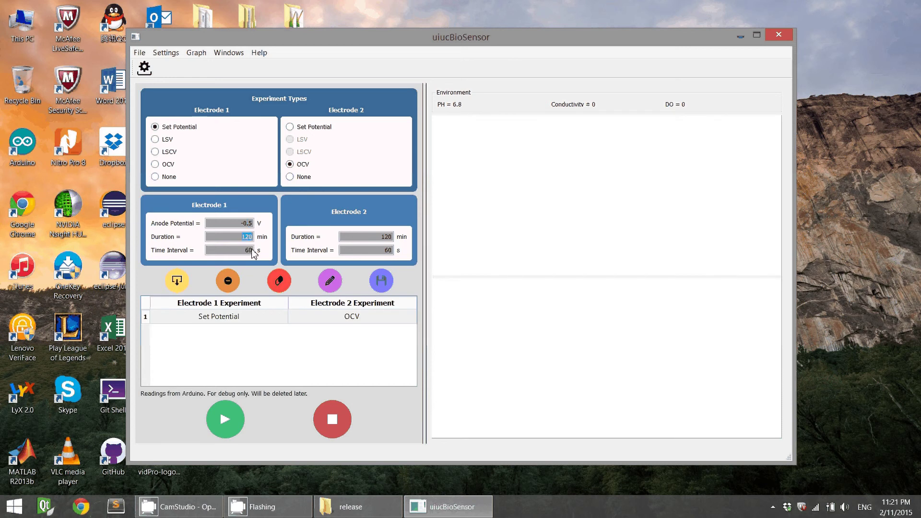
pyautogui.click(249, 250)
pyautogui.click(331, 282)
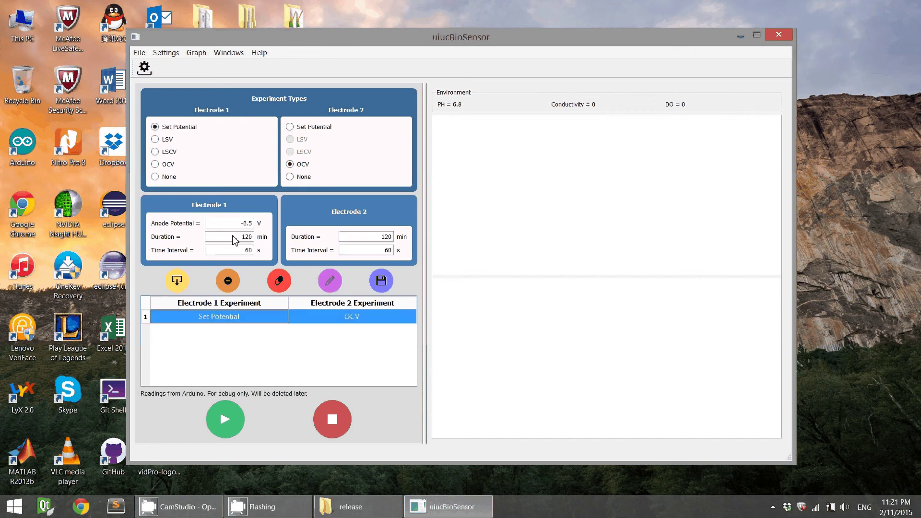
# Try to save the experiment with Electrode 1's anode potential set to 1 V
pyautogui.moveTo(235, 225); pyautogui.dragTo(265, 226)
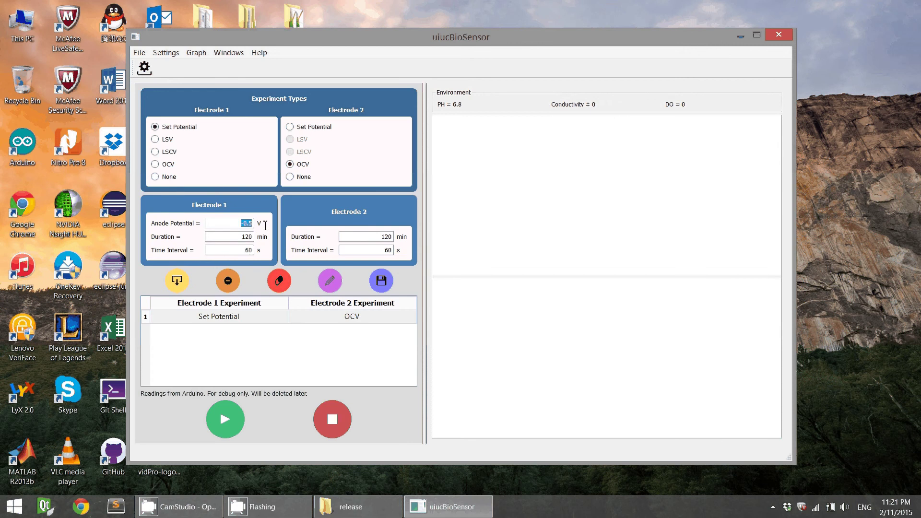
pyautogui.click(265, 226)
pyautogui.doubleClick(262, 236)
pyautogui.click(248, 250)
pyautogui.doubleClick(248, 250)
pyautogui.click(241, 251)
pyautogui.moveTo(237, 227); pyautogui.dragTo(258, 225)
pyautogui.moveTo(241, 224); pyautogui.dragTo(252, 225)
pyautogui.write('1')
pyautogui.click(383, 282)
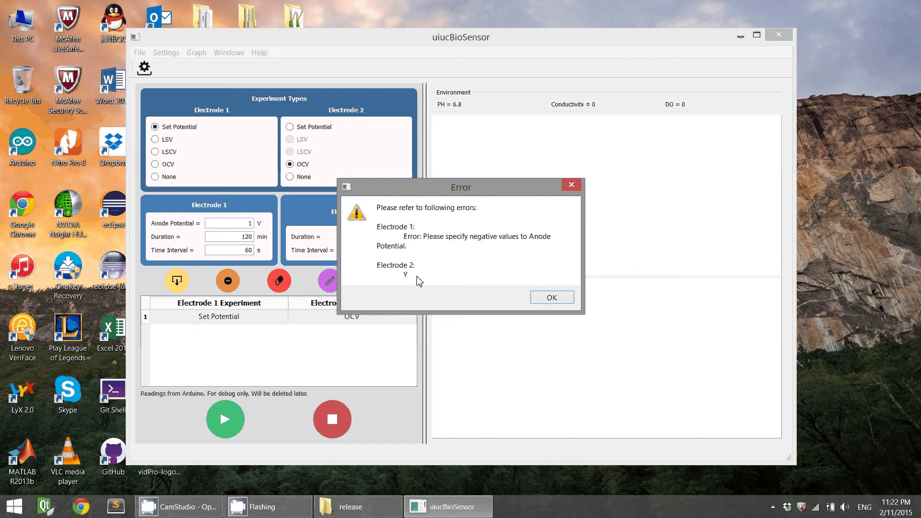
# Dismiss the error, set Electrode 1's anode potential to -1 V and save the edited experiment
pyautogui.click(552, 298)
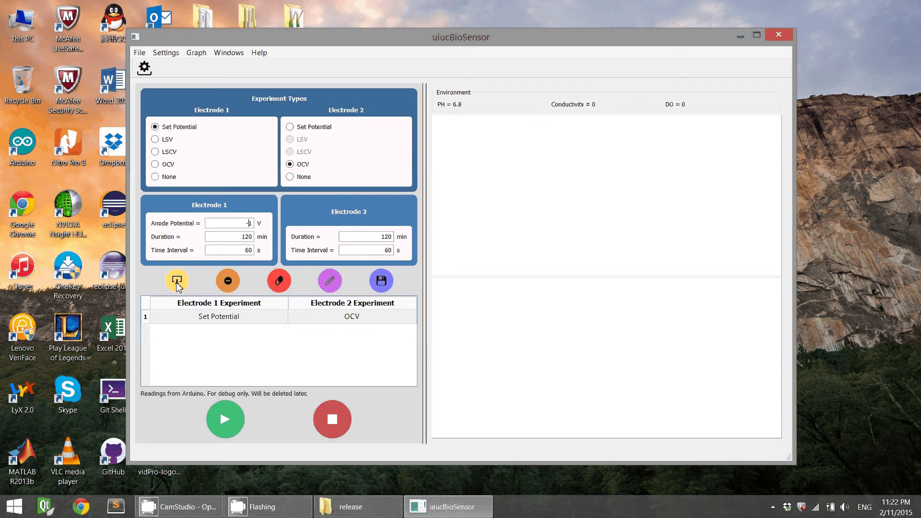
pyautogui.click(381, 288)
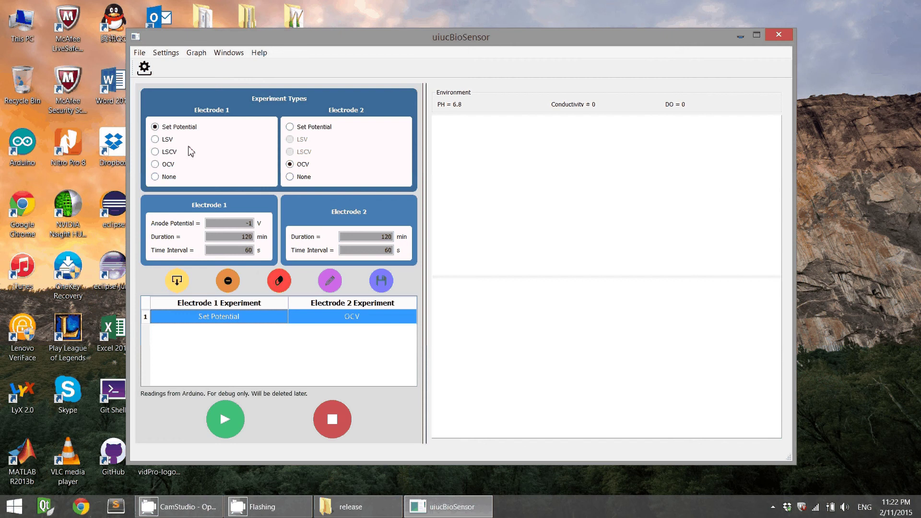
# Choose OCV for Electrode 1 and LSCV for Electrode 2, and set Electrode 1's duration to 60 min and time interval to 60 s
pyautogui.click(170, 164)
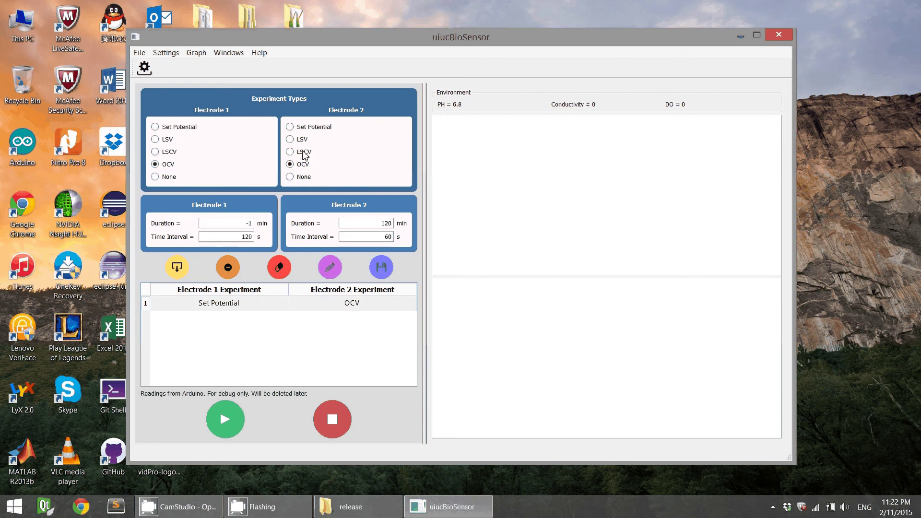
pyautogui.click(303, 152)
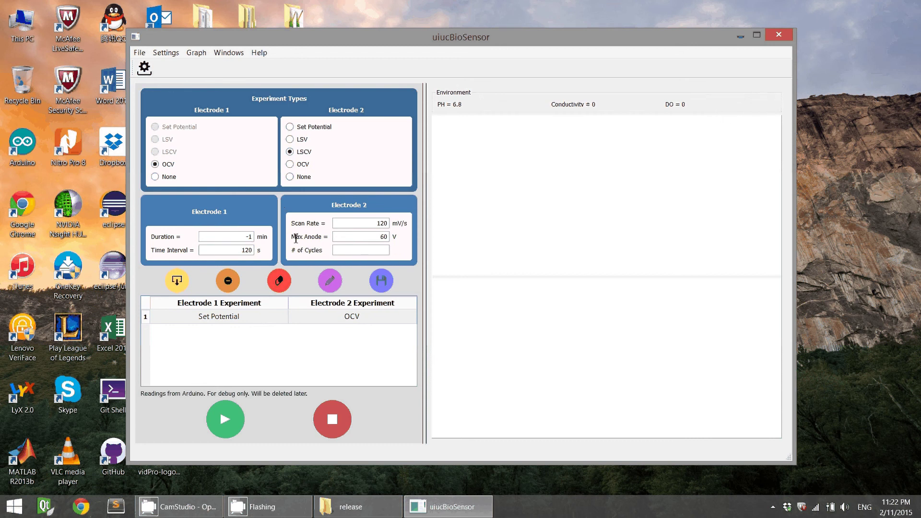
pyautogui.press('Tab')
pyautogui.write('12')
pyautogui.press('BackSpace')
pyautogui.press('BackSpace')
pyautogui.write('60')
pyautogui.press('Tab')
pyautogui.write('6')
pyautogui.write('0')
# Set Electrode 2's scan rate to 2 mV/s, max anode to 0 V and cycles to 3, and add the experiment to the list
pyautogui.moveTo(376, 226); pyautogui.dragTo(388, 227)
pyautogui.write('2')
pyautogui.moveTo(381, 242); pyautogui.dragTo(390, 240)
pyautogui.write('0')
pyautogui.click(379, 256)
pyautogui.write('3')
pyautogui.click(178, 283)
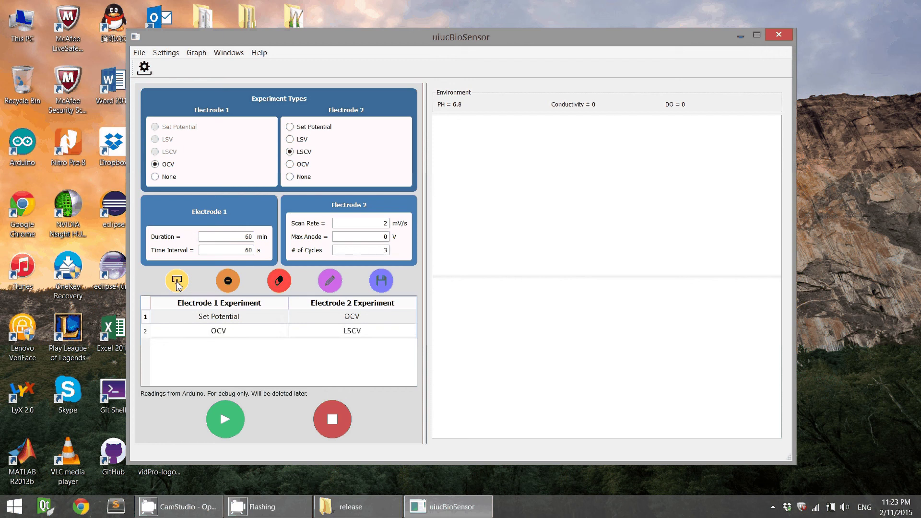
# Review the stored parameters of the Set Potential / OCV and OCV / LSCV experiments in the list
pyautogui.click(238, 330)
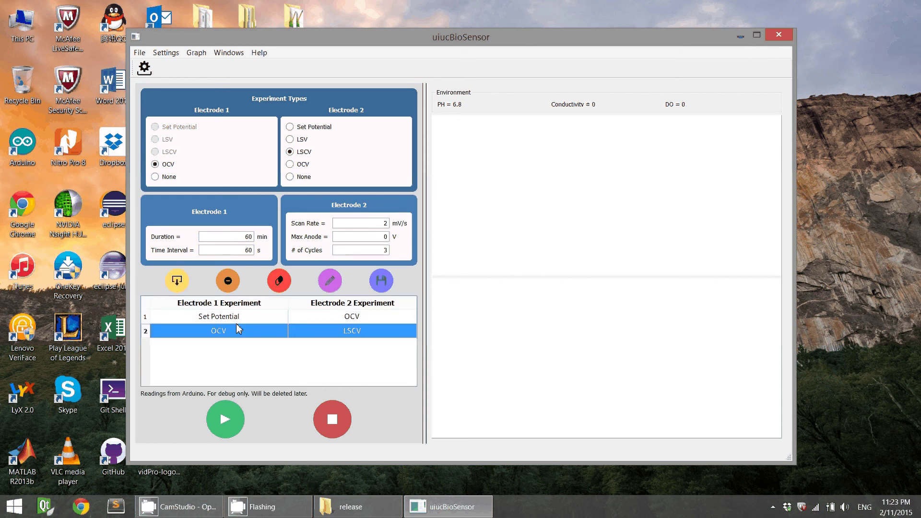
pyautogui.click(321, 317)
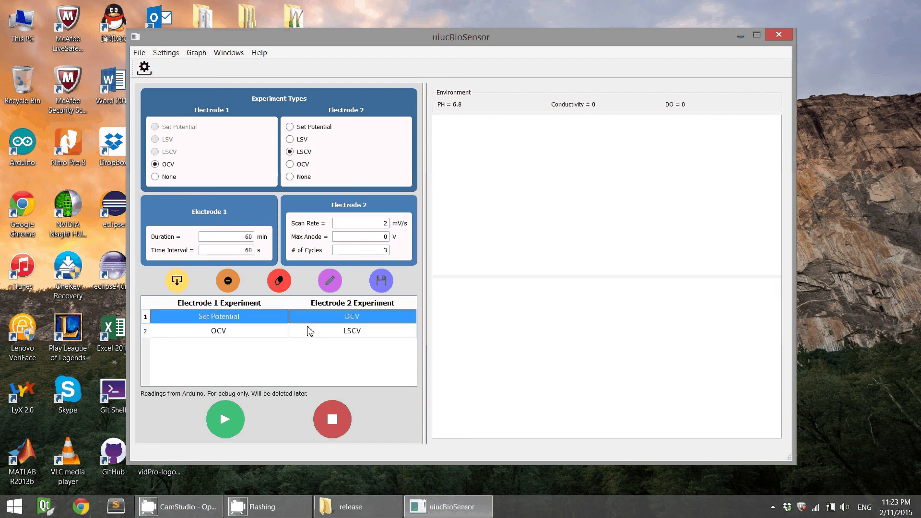
pyautogui.click(332, 283)
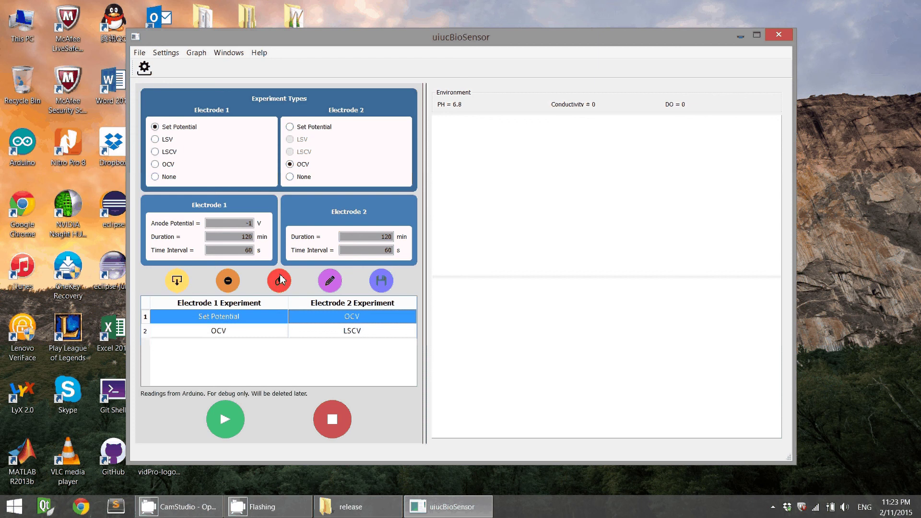
pyautogui.click(241, 335)
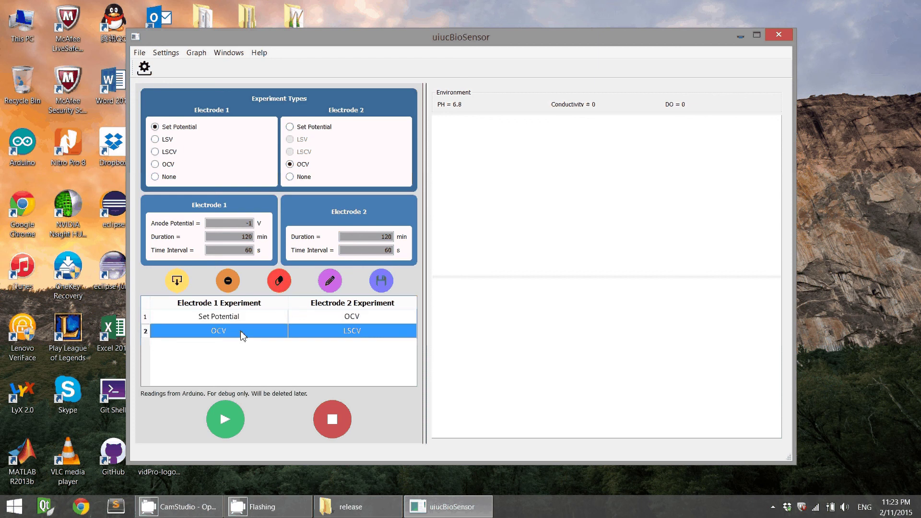
pyautogui.doubleClick(269, 334)
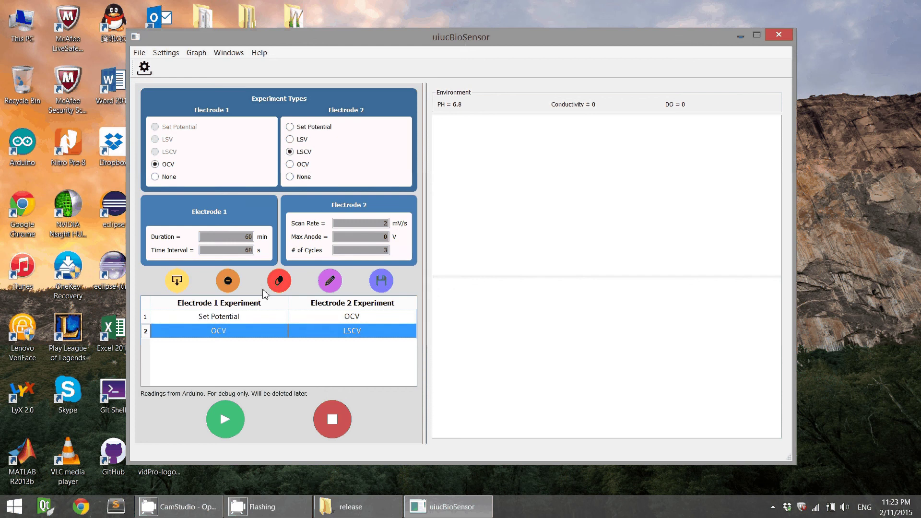
# Remove the OCV / LSCV experiment from the list and clear all remaining experiments
pyautogui.click(228, 282)
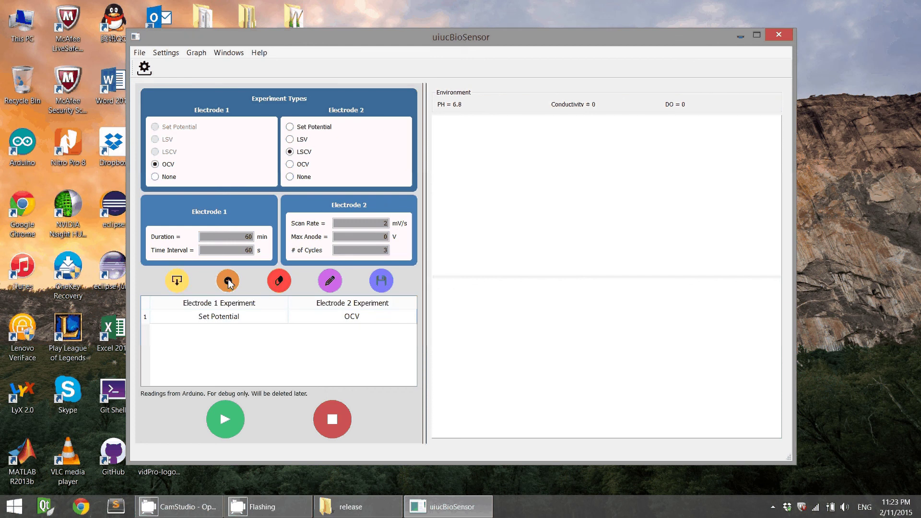
pyautogui.click(280, 283)
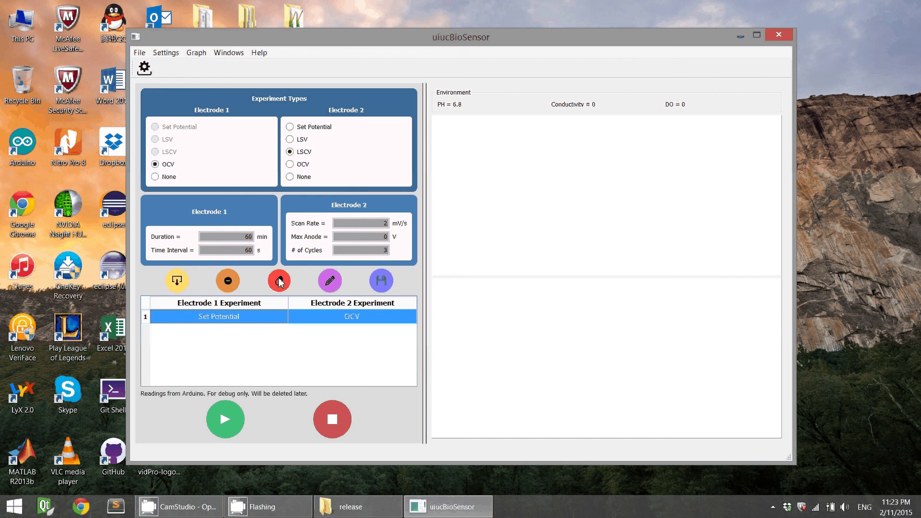
pyautogui.click(280, 282)
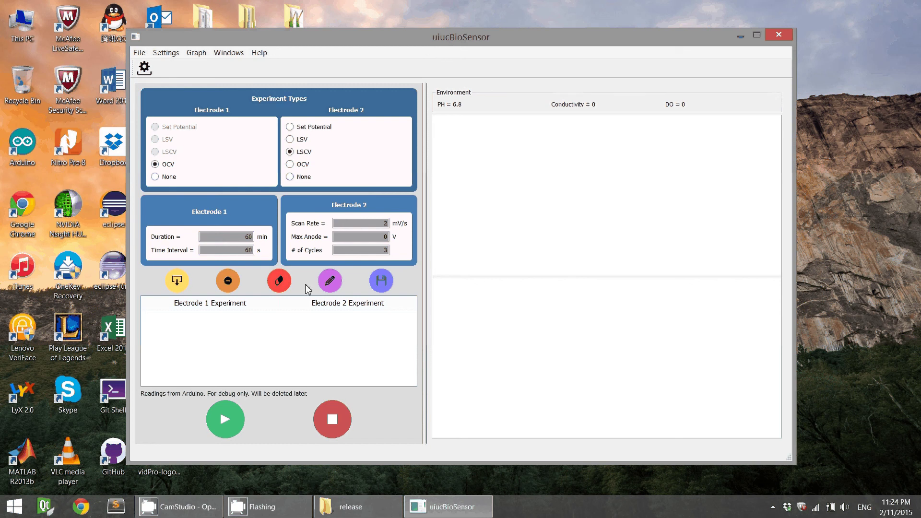
pyautogui.click(255, 512)
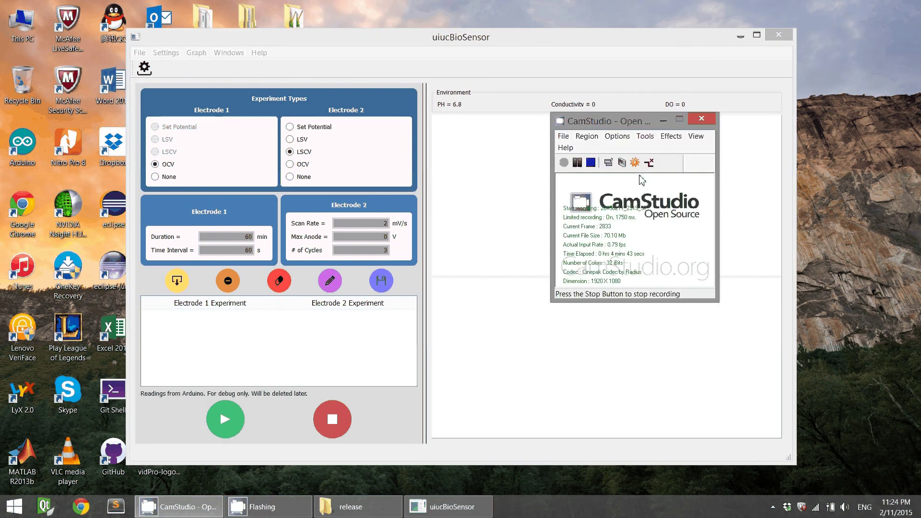